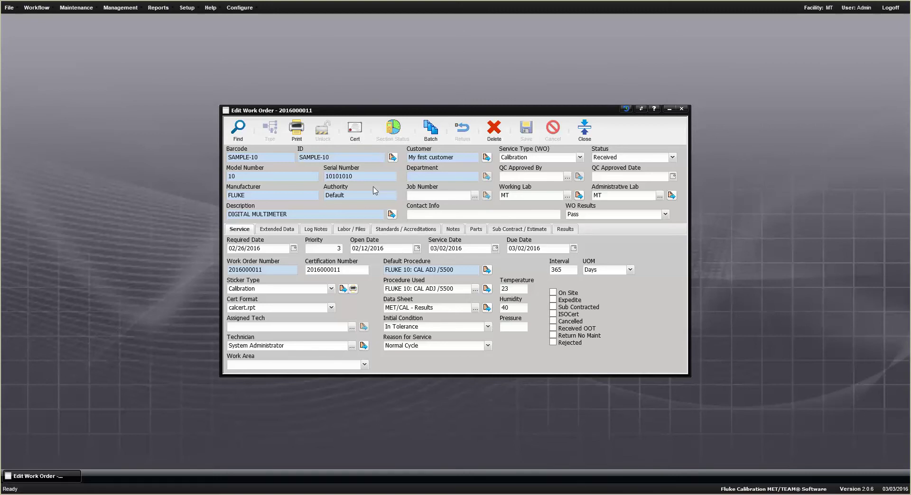
Step: Check the type record linked to the work order, close it, and save the work order
left_click(392, 215)
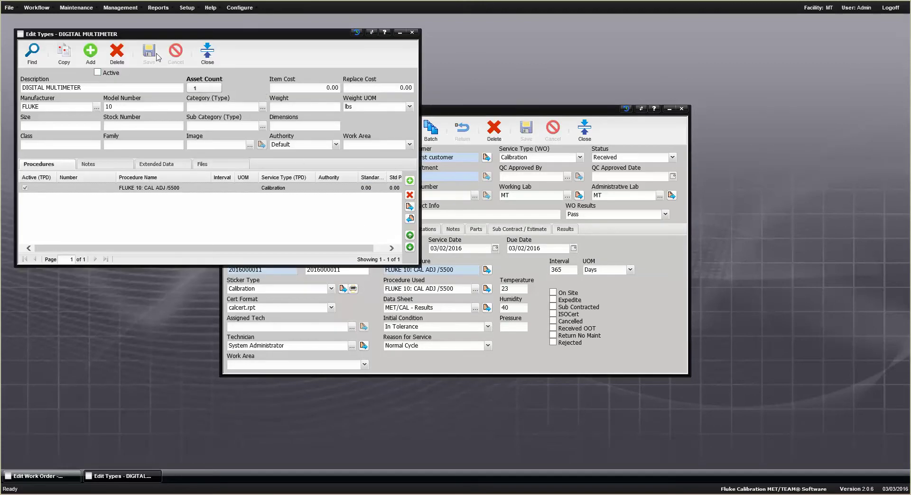
left_click(207, 52)
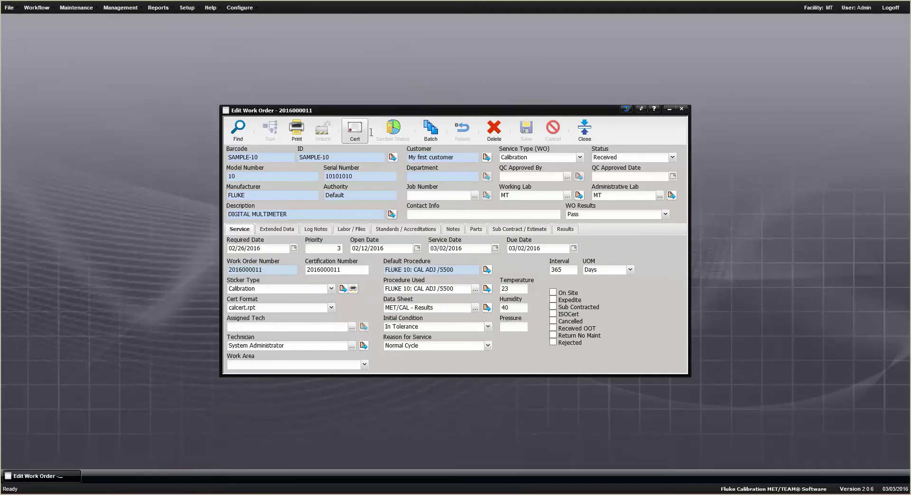
left_click(443, 214)
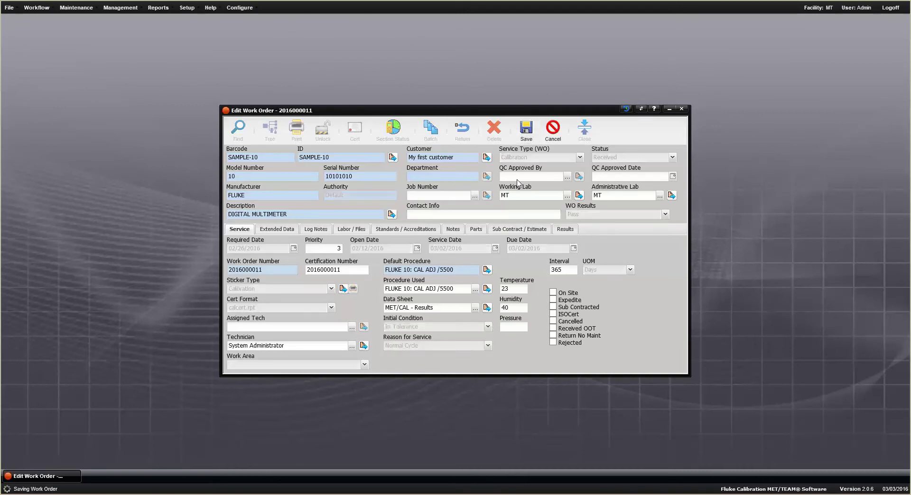
left_click(526, 131)
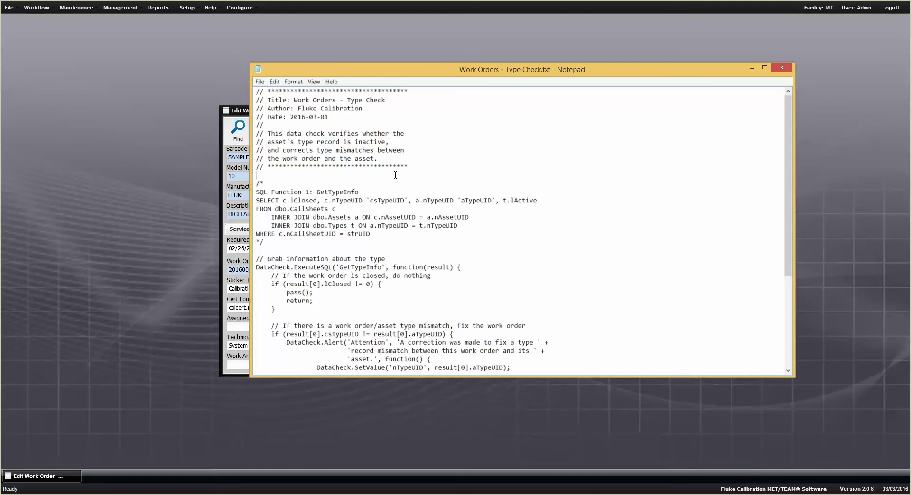
Step: Copy the entire script from the "Work Orders - Type Check.txt" file in Notepad and put the file away
key("ctrl+a")
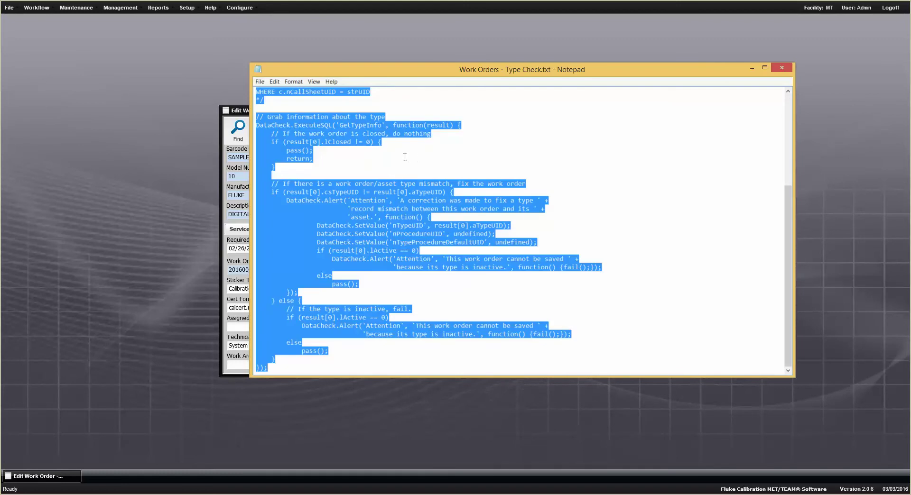
scroll(412, 170, "up", 6)
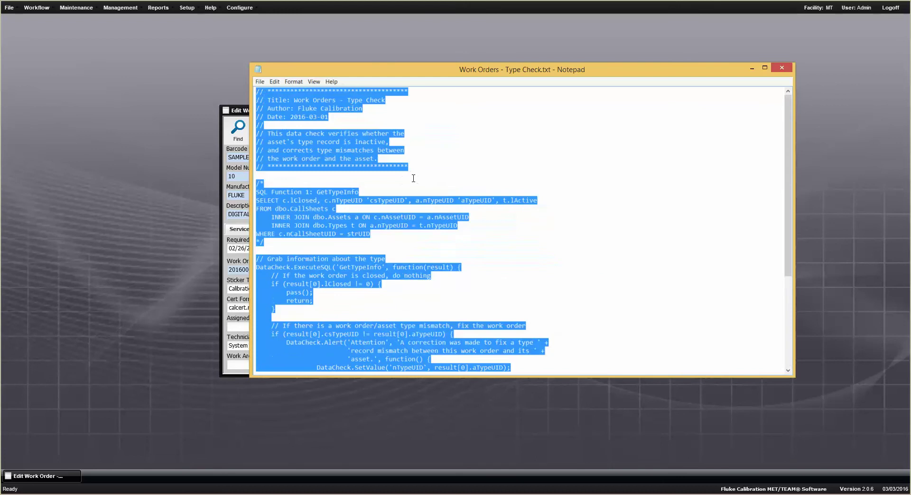
left_click(752, 69)
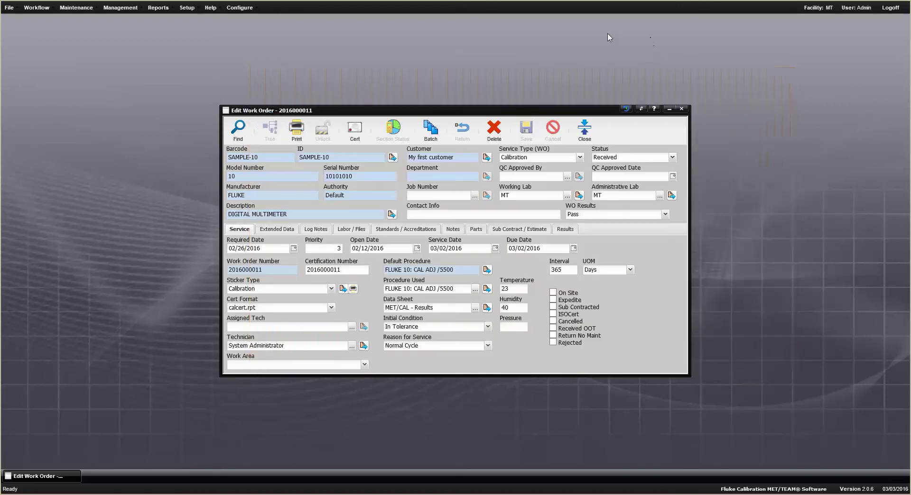
Step: Create a new data check and paste the copied Work Orders - Type Check script into its code editor
left_click(243, 10)
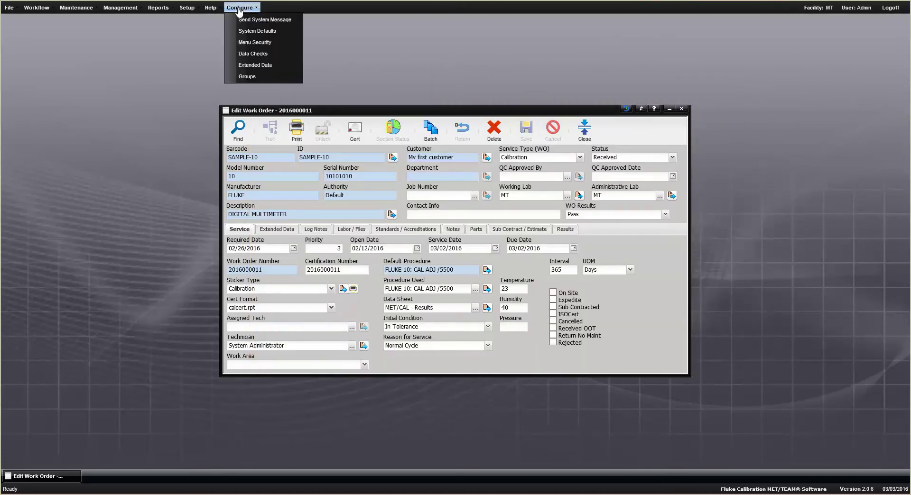
left_click(259, 54)
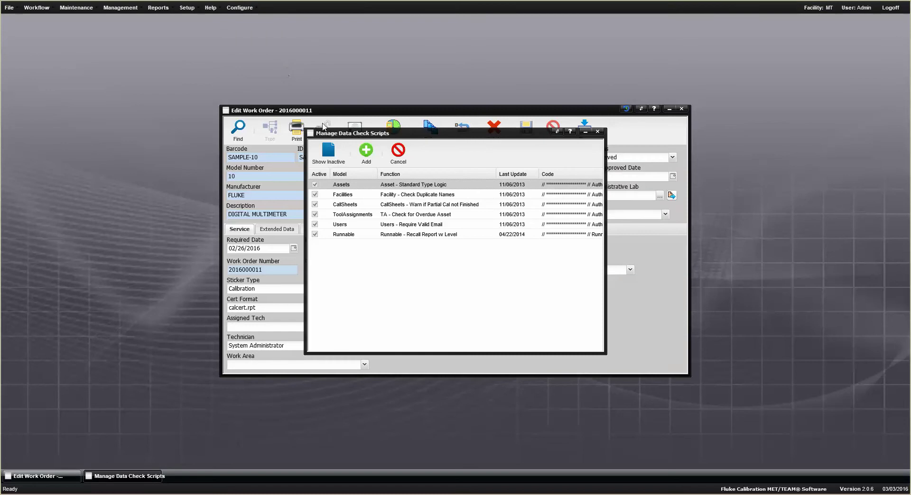
left_click(366, 151)
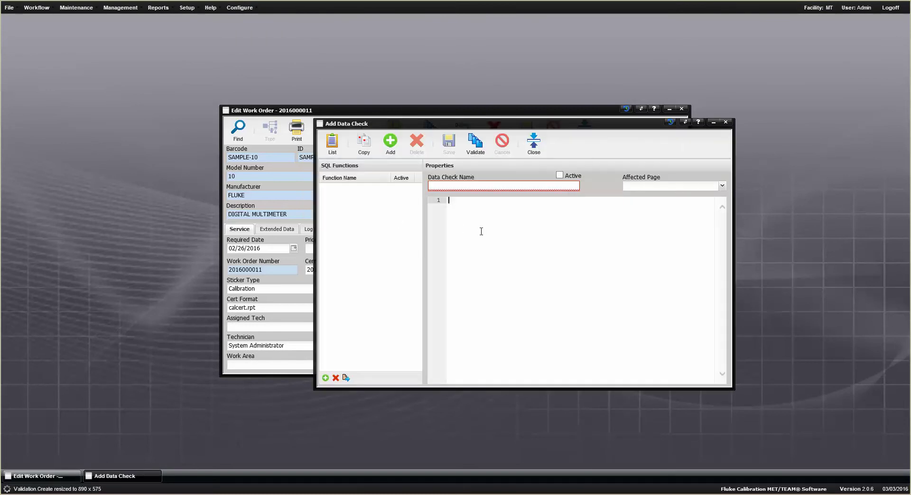
key("ctrl+v")
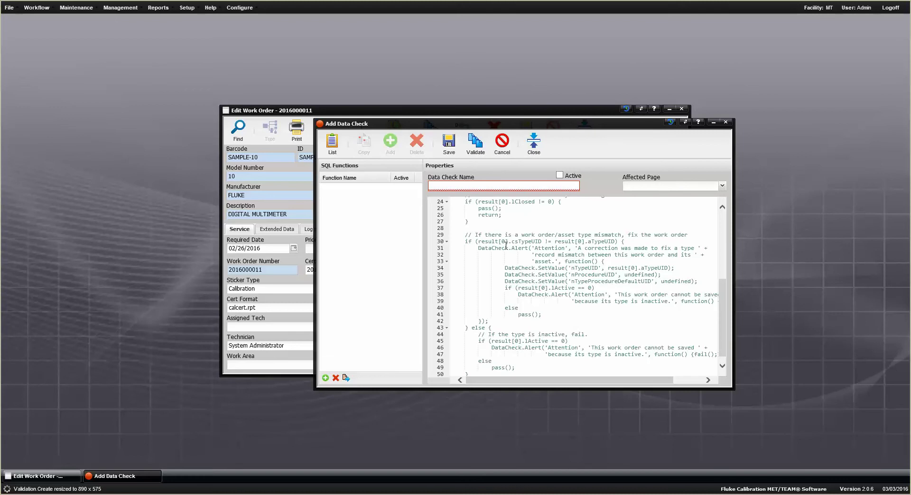
scroll(505, 246, "up", 8)
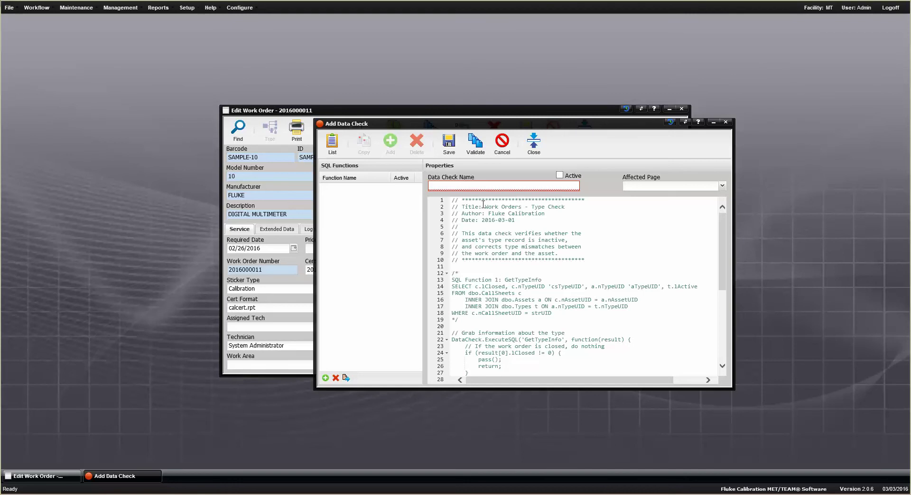
Step: Name the data check "Work Orders - Type Check" by copying the title from the script's header comment
left_click_drag(484, 207, 568, 204)
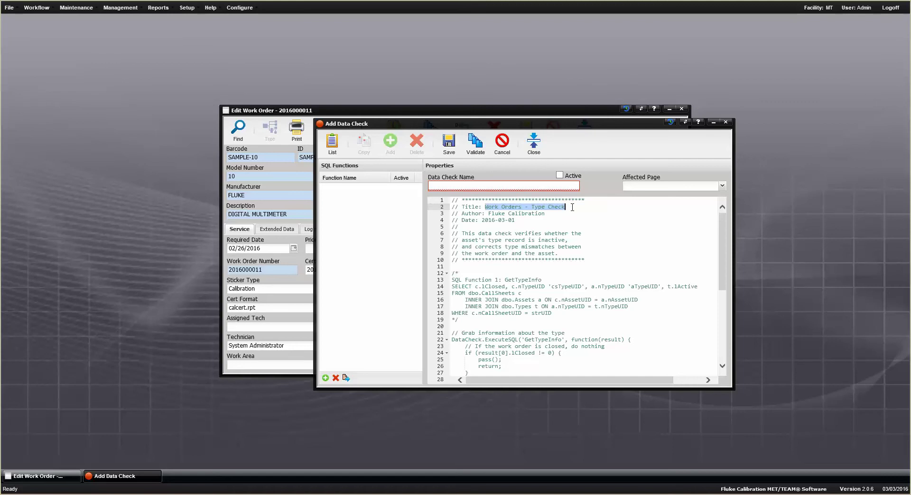
key("Down")
key("Down")
key("Down")
key("Down")
key("Down")
key("Down")
key("Down")
key("Down")
key("Down")
key("Down")
key("Down")
key("Down")
key("Down")
key("Down")
key("Down")
key("Down")
key("Down")
key("Down")
key("Down")
key("Down")
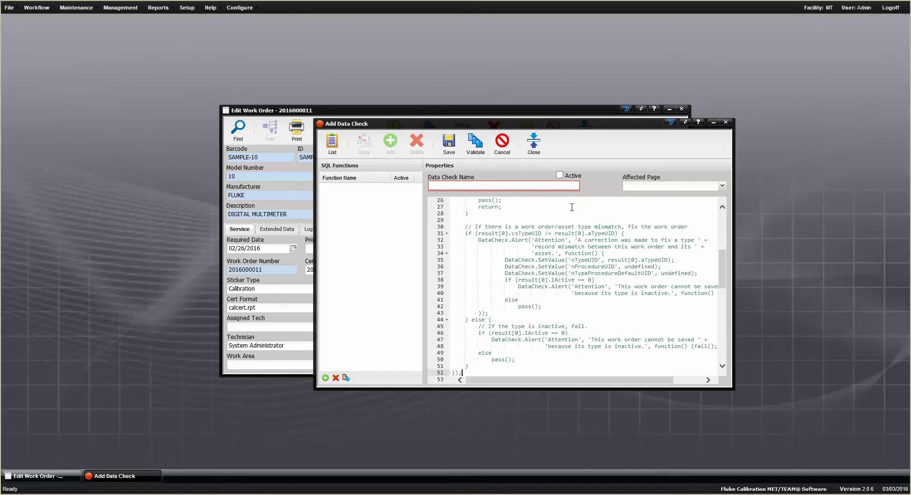
key("ctrl+z")
key("ctrl+c")
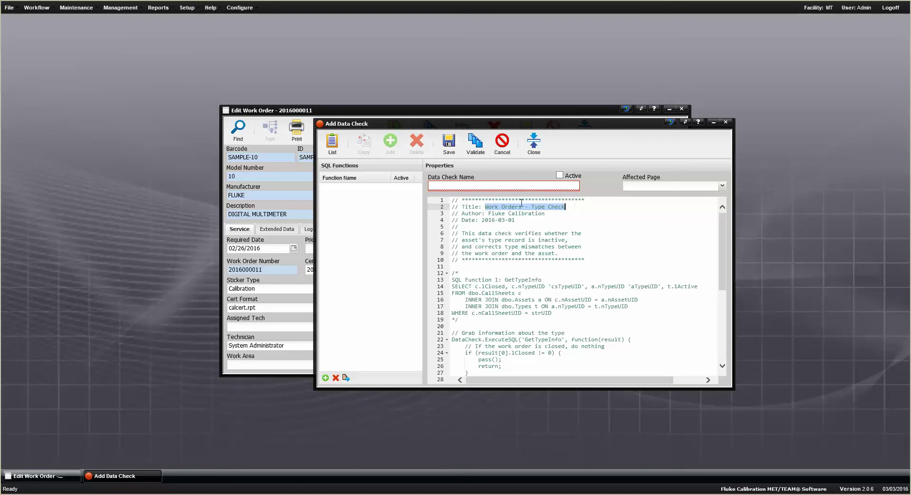
left_click(490, 185)
key("ctrl+v")
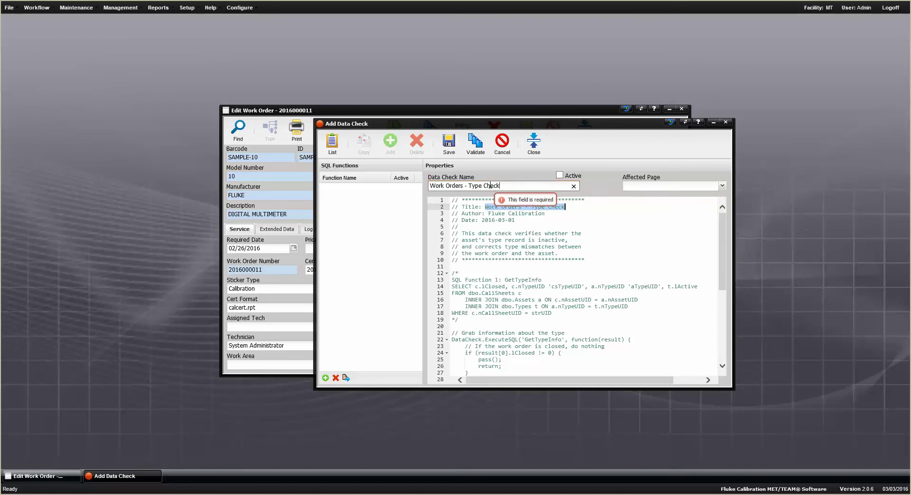
Step: Mark the data check as active and set its affected page to Work Orders
left_click(559, 175)
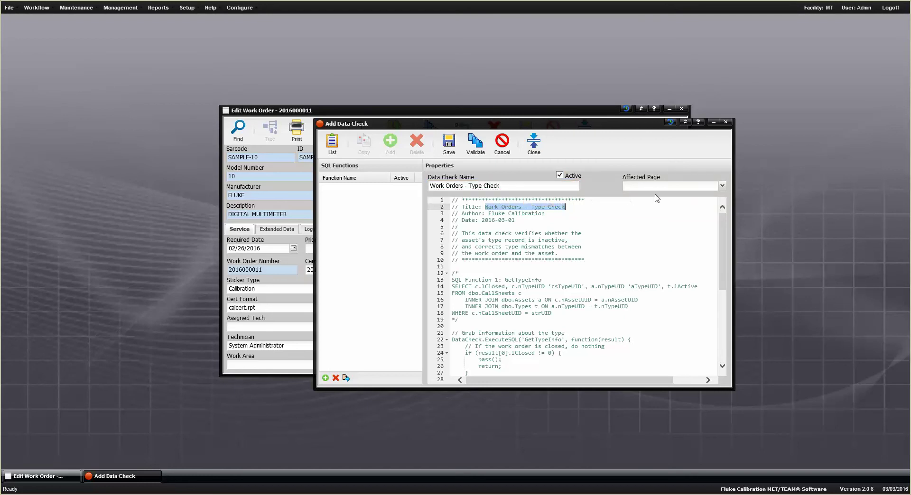
left_click(714, 187)
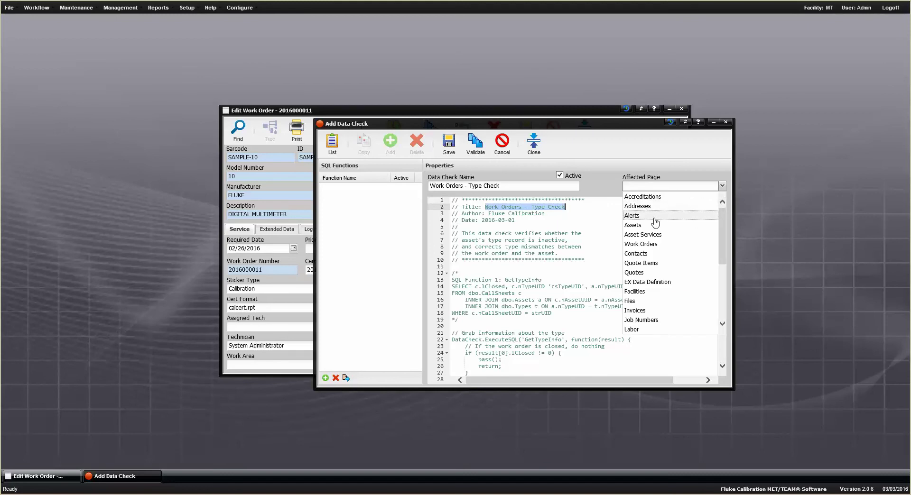
left_click(648, 244)
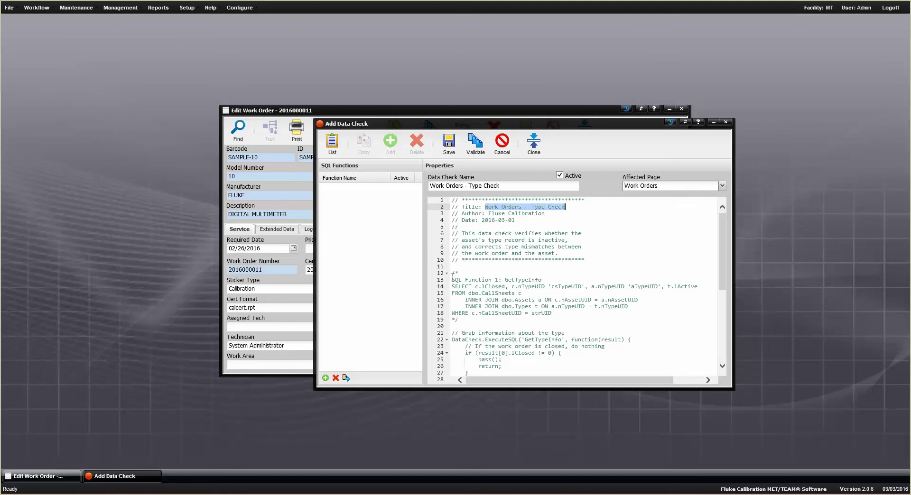
Step: Try to copy the GetTypeInfo SELECT query from the comment block in the data check code
left_click_drag(451, 280, 558, 311)
left_click(531, 295)
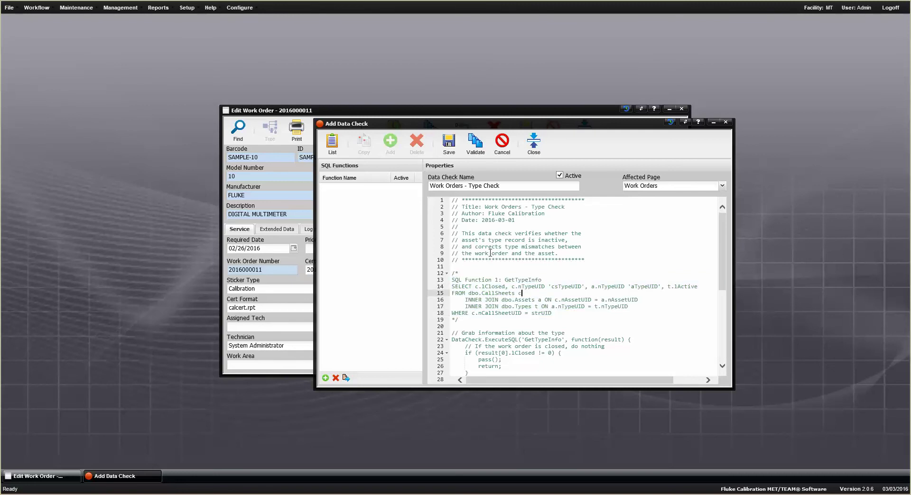
left_click_drag(554, 252, 462, 213)
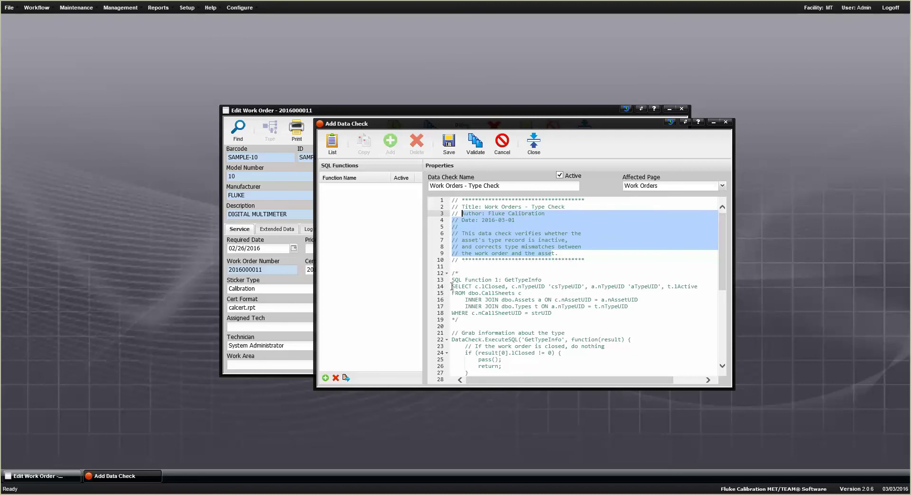
left_click(451, 287)
key("shift+Down")
key("shift+Down")
key("shift+Down")
key("shift+Down")
key("ctrl+shift+Right")
key("ctrl+shift+Right")
key("ctrl+shift+Right")
key("ctrl+shift+Right")
key("ctrl+shift+Right")
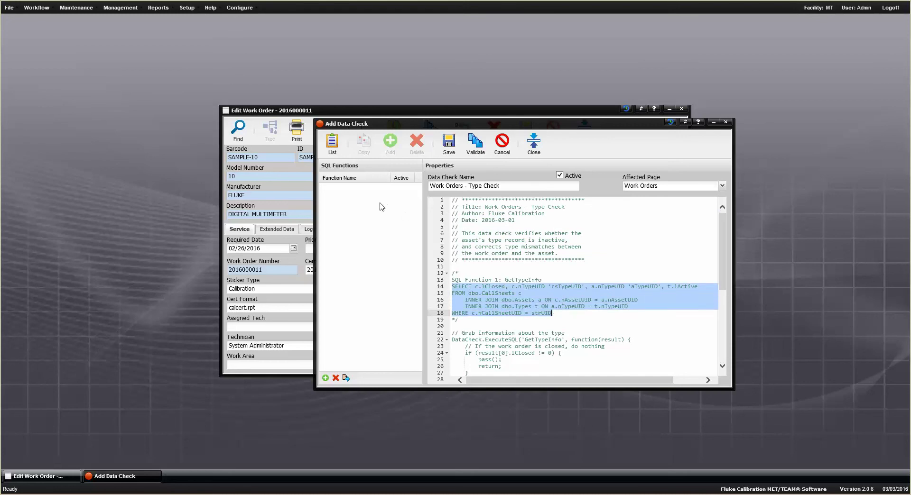
Step: Save the data check and start a new SQL function for it
left_click(448, 142)
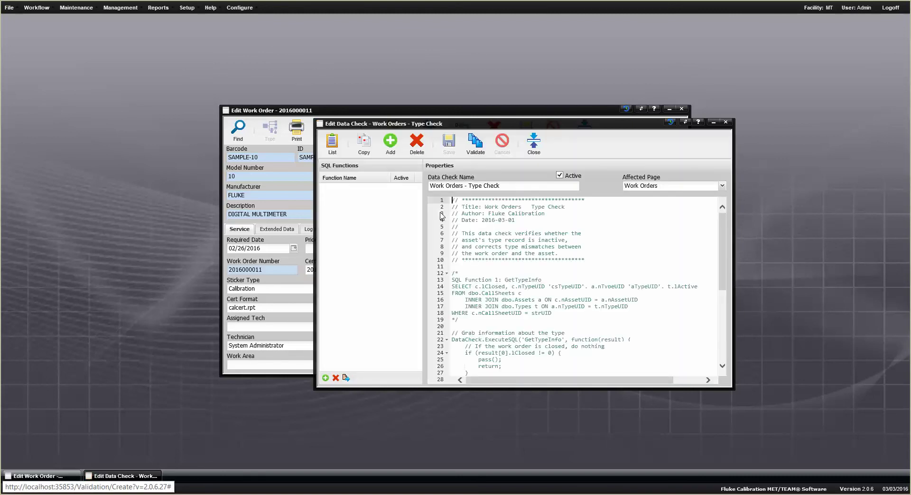
left_click(325, 378)
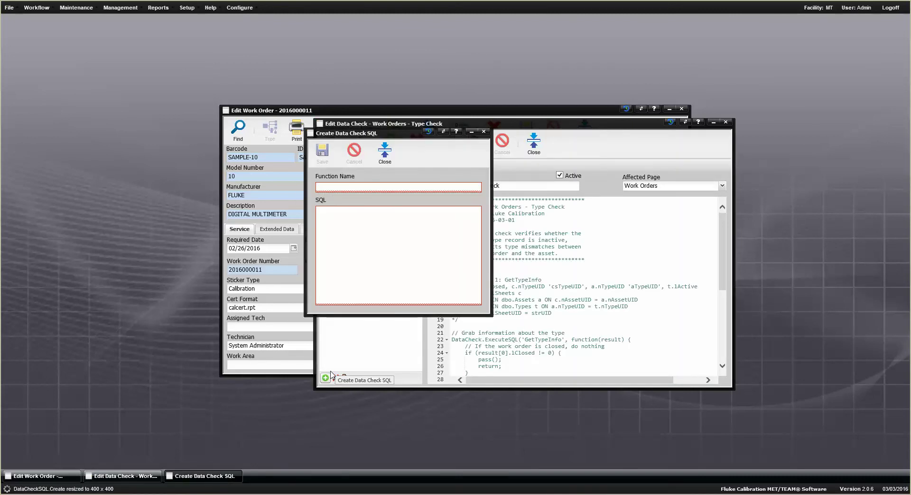
left_click(334, 220)
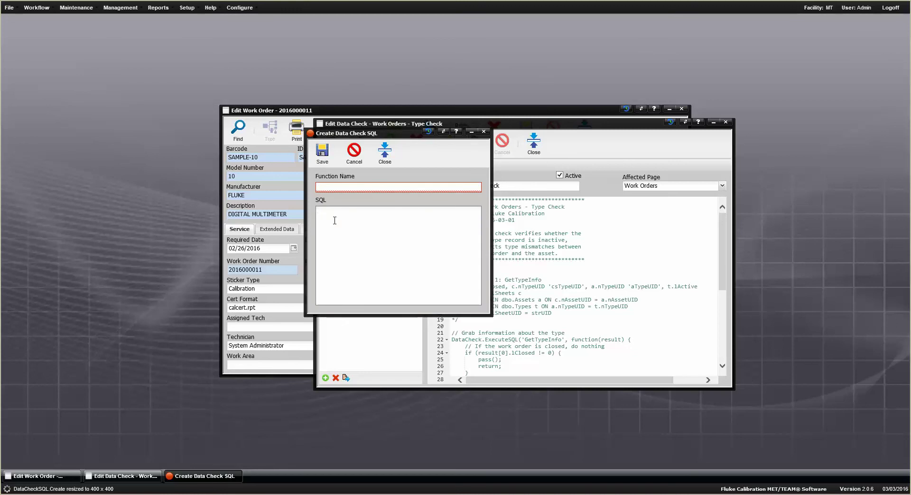
Step: Try to copy the SQL Function 1 block from the data check code for the new function's SQL
left_click(543, 246)
left_click_drag(452, 280, 558, 313)
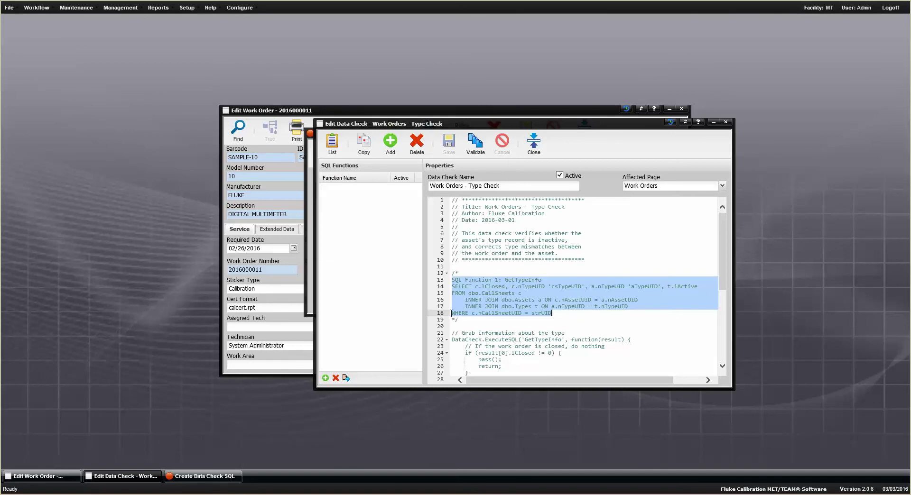
left_click(306, 238)
left_click(350, 232)
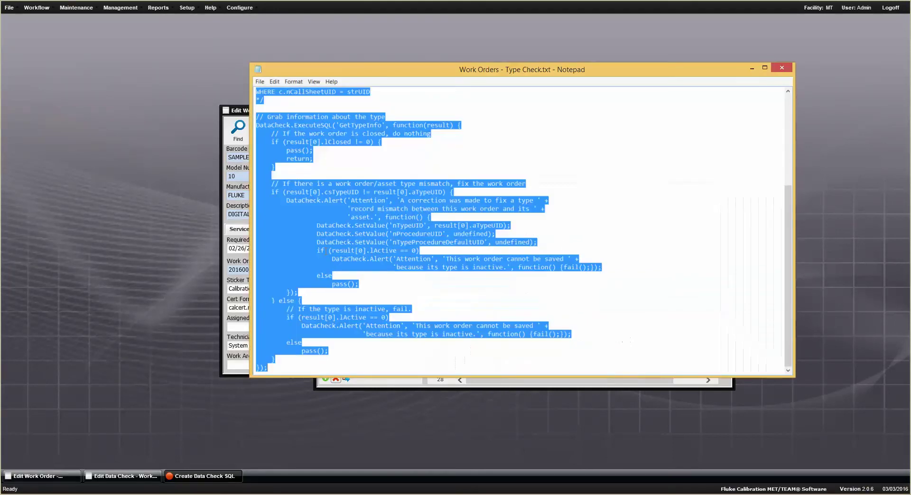
Step: Copy the SELECT query of SQL Function 1 from the Notepad script and paste it as the new function's SQL
left_click(334, 241)
scroll(342, 238, "up", 5)
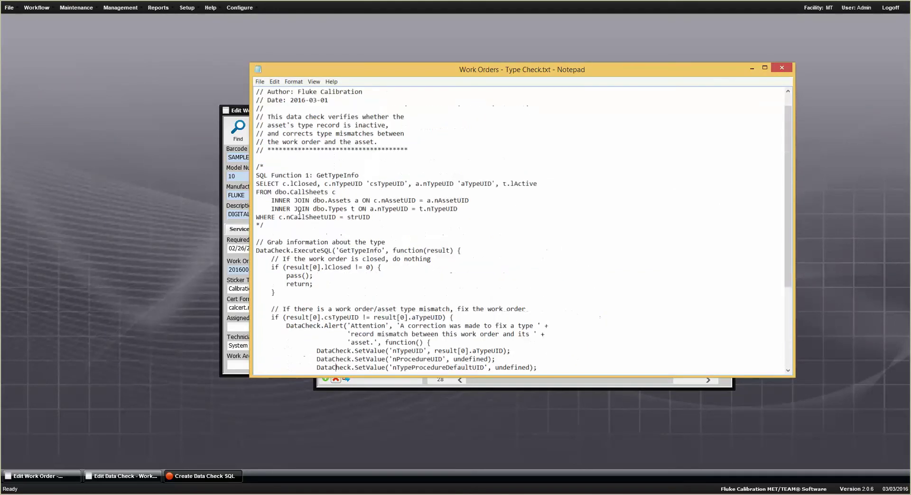
left_click_drag(256, 184, 372, 216)
key("ctrl+c")
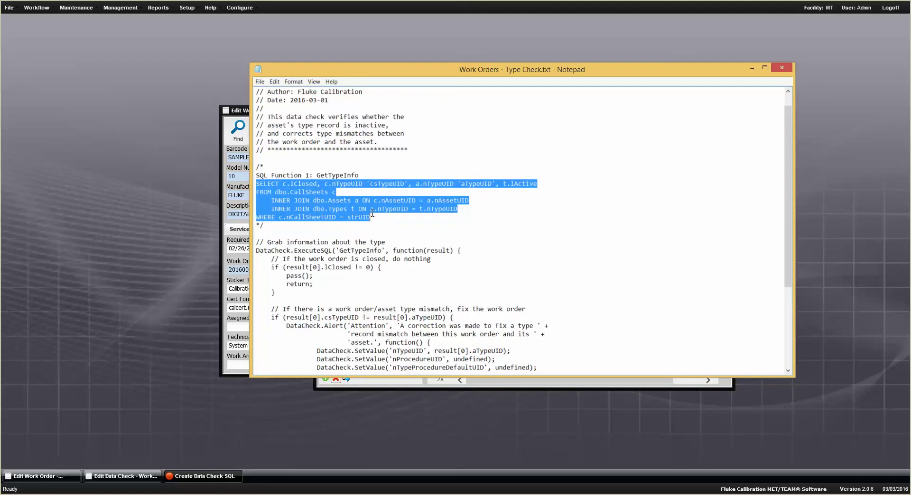
key("alt+Tab")
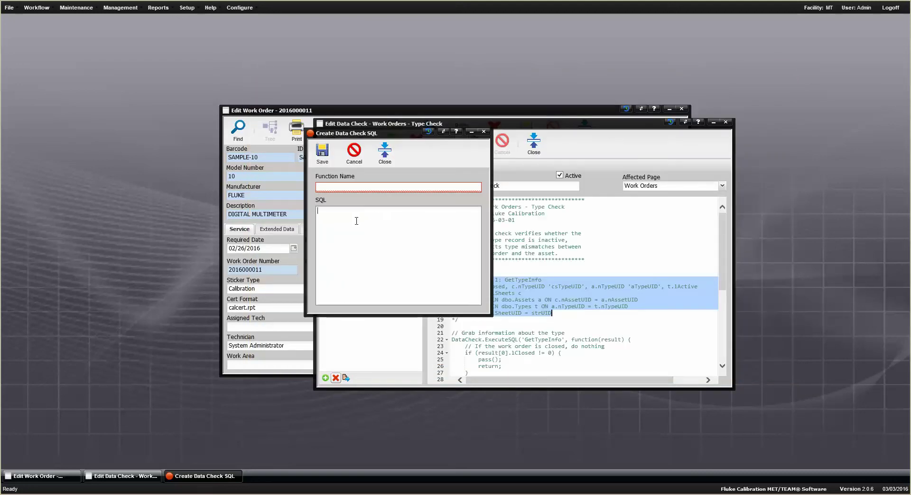
key("ctrl+v")
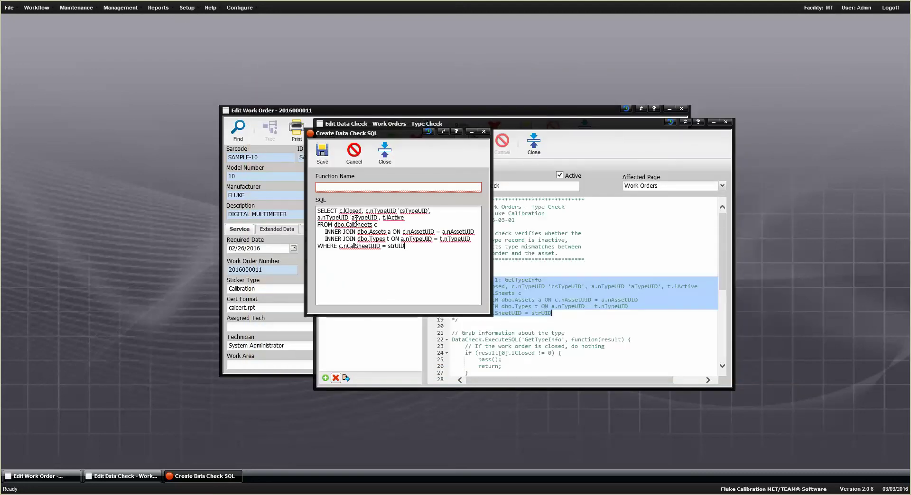
Step: Name the SQL function "GetTypeInfo" by copying the name from the Notepad script
key("alt+Tab")
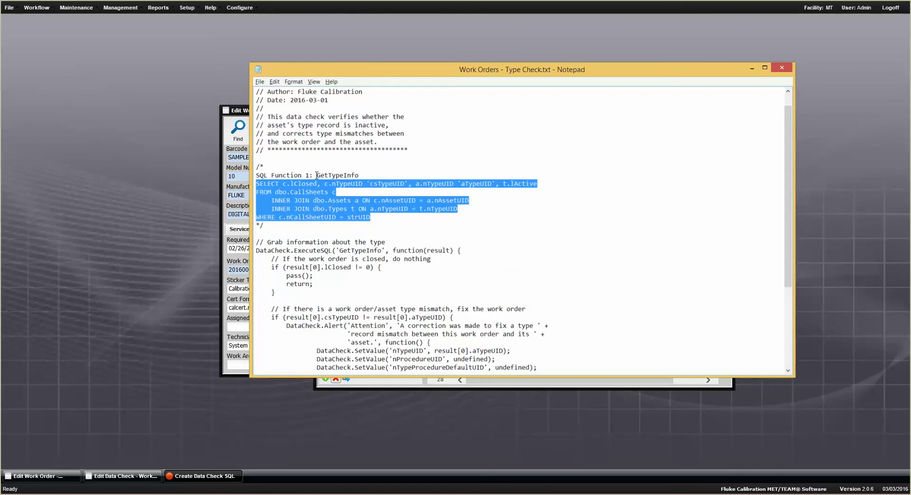
left_click_drag(316, 175, 360, 174)
key("ctrl+c")
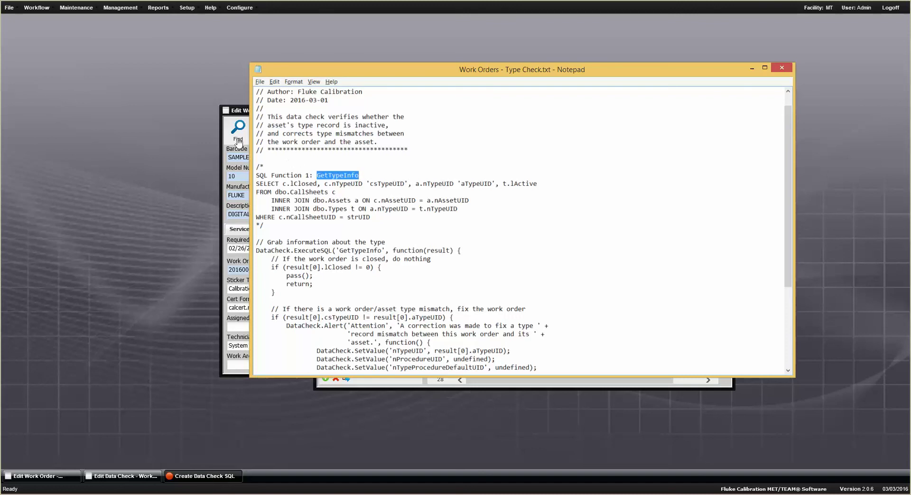
left_click(194, 121)
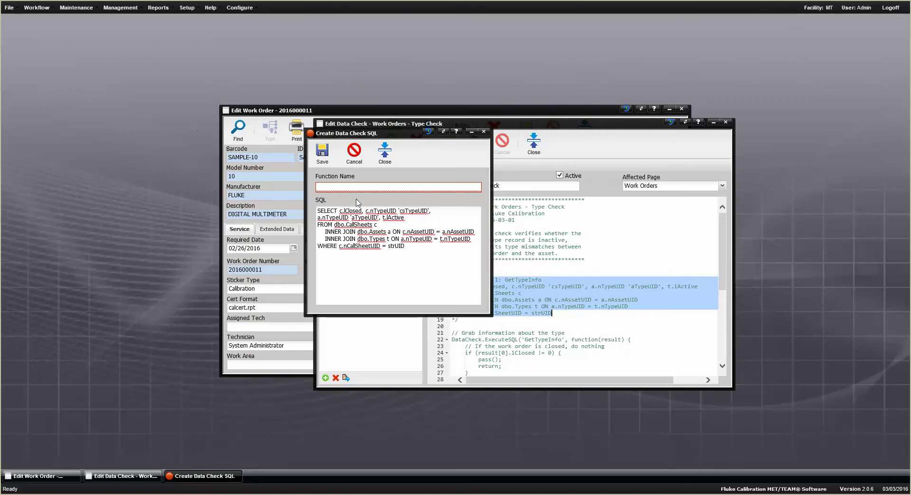
left_click(349, 187)
key("ctrl+v")
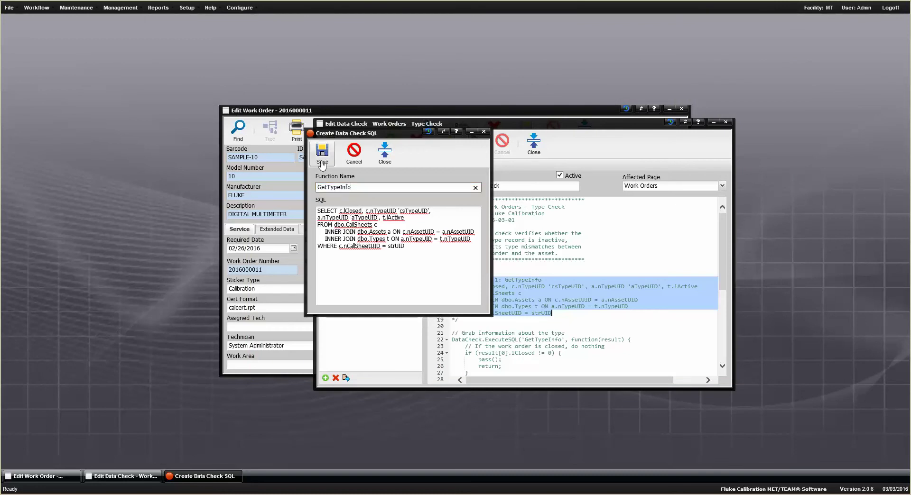
Step: Save the new SQL function and highlight its name in the DataCheck.ExecuteSQL call of the data check code
left_click(322, 152)
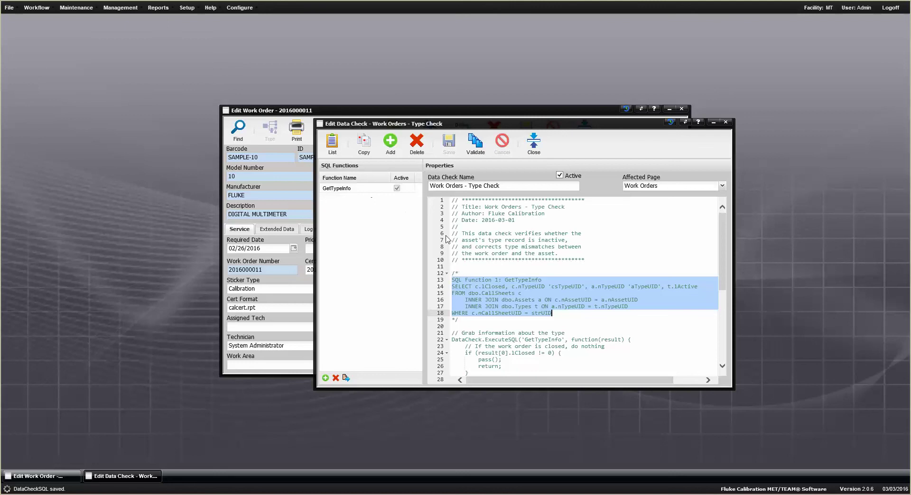
left_click(519, 353)
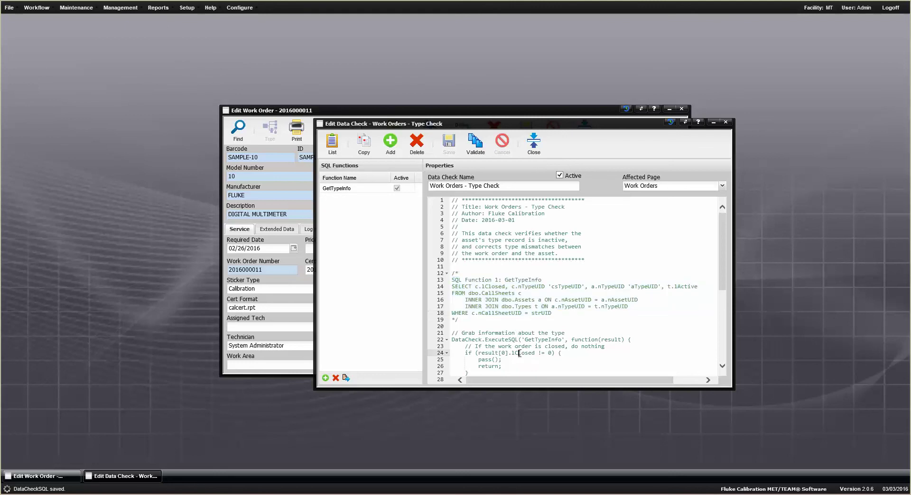
scroll(520, 351, "down", 1)
left_click_drag(525, 311, 562, 311)
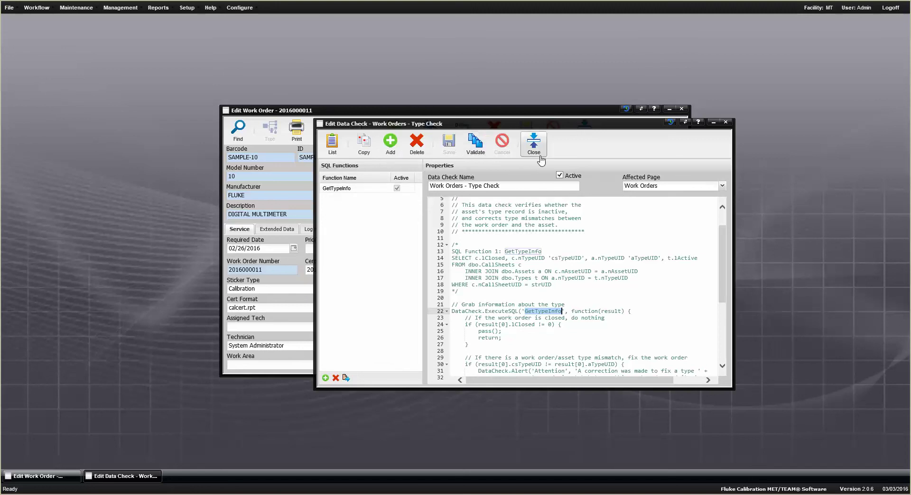
Step: Return to the open work order and try to save it with an edit in Contact Info to test the type check
left_click(384, 110)
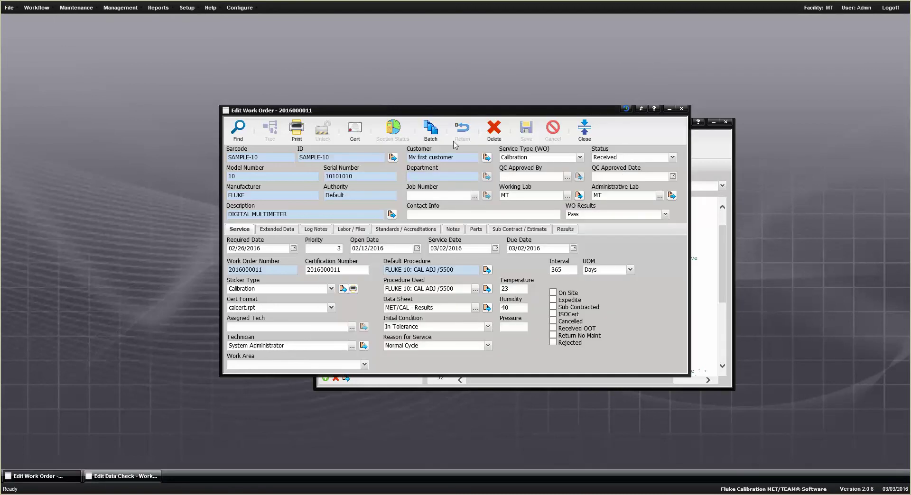
left_click(479, 214)
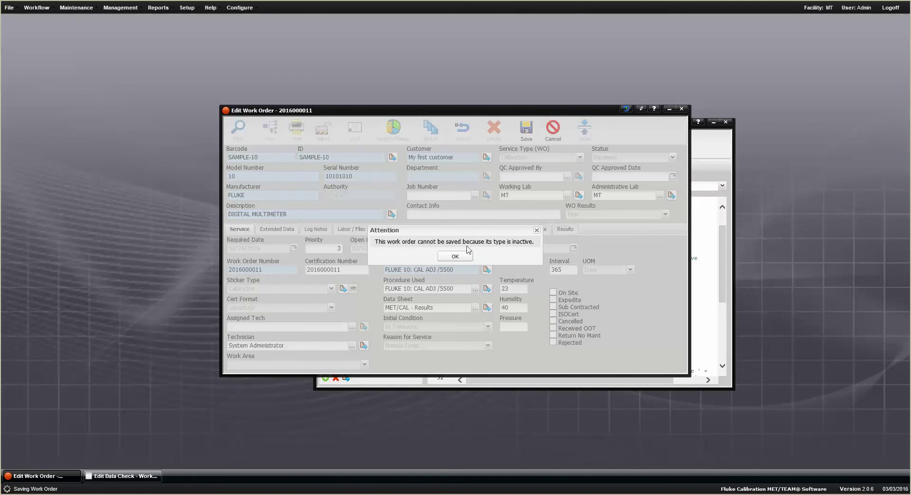
left_click(455, 257)
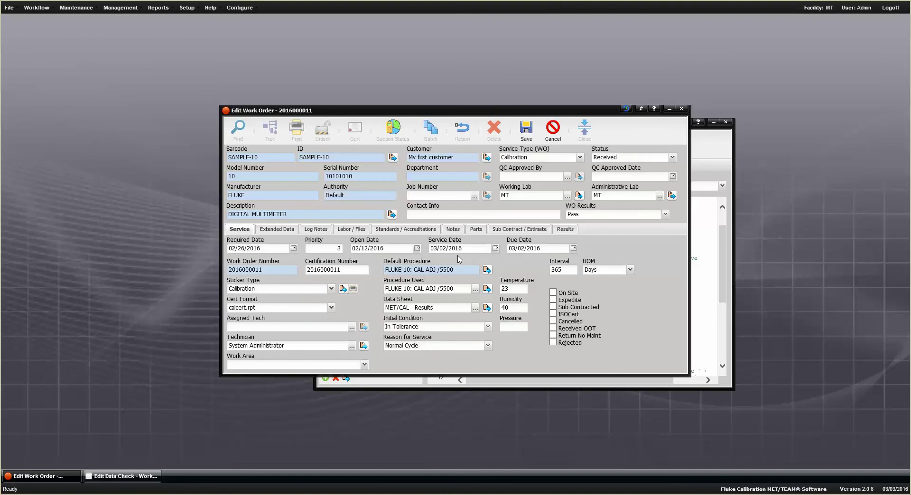